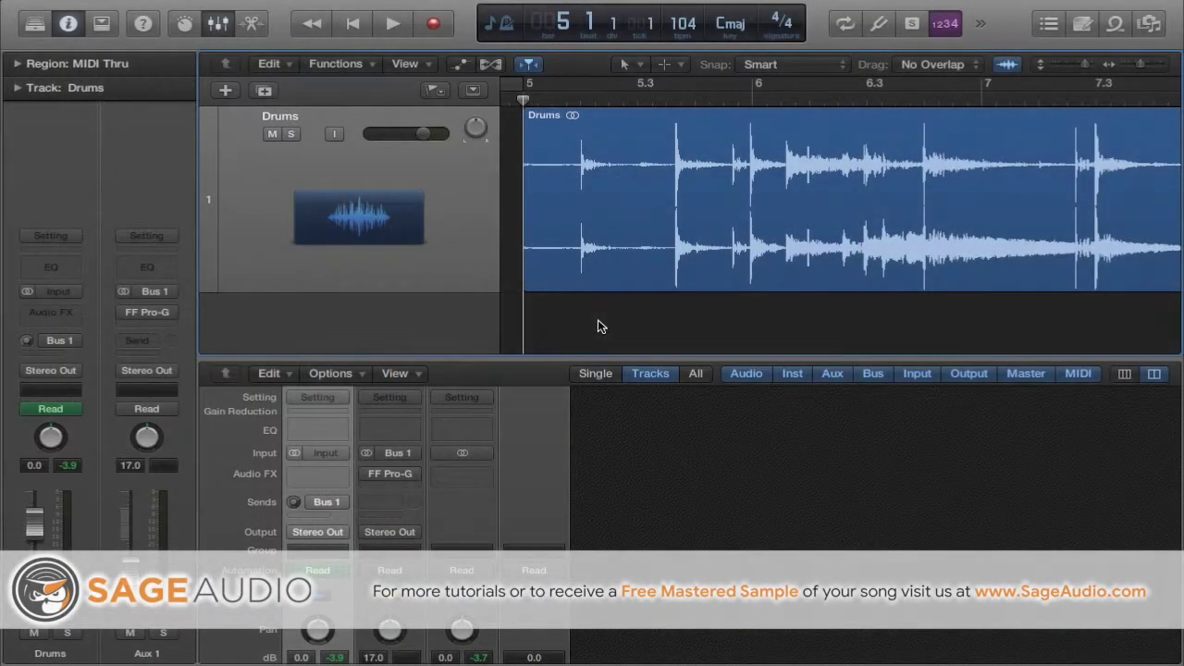
Select the Drums region, audition it, then move the playhead back toward bar 5
click(582, 217)
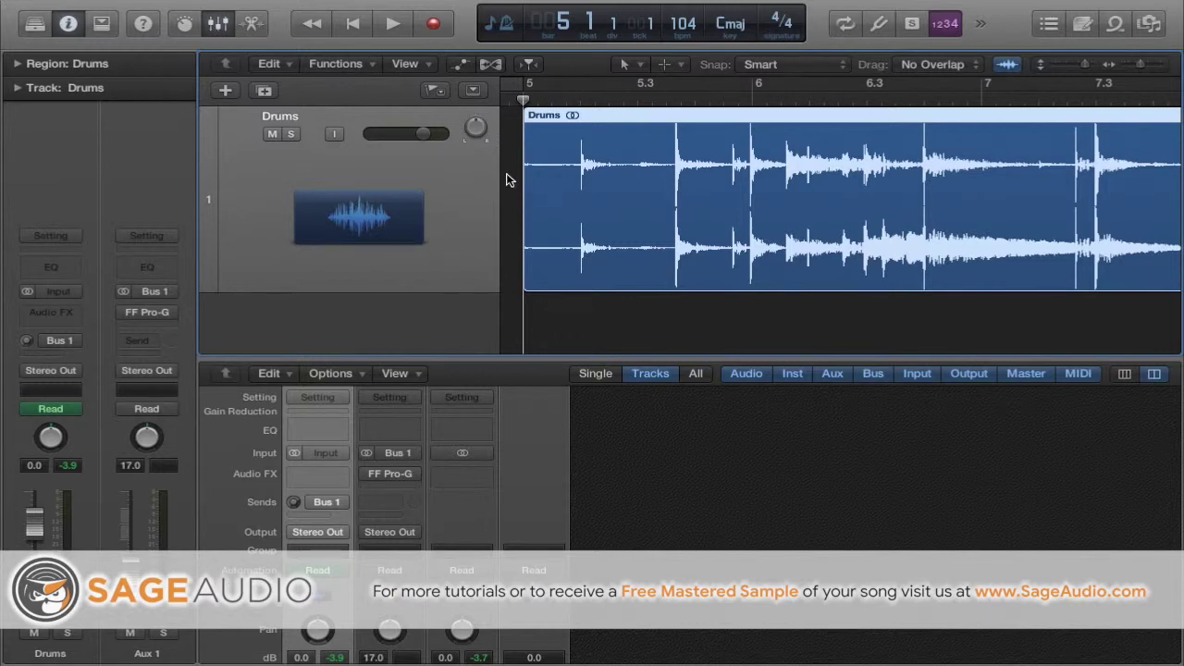
key(space)
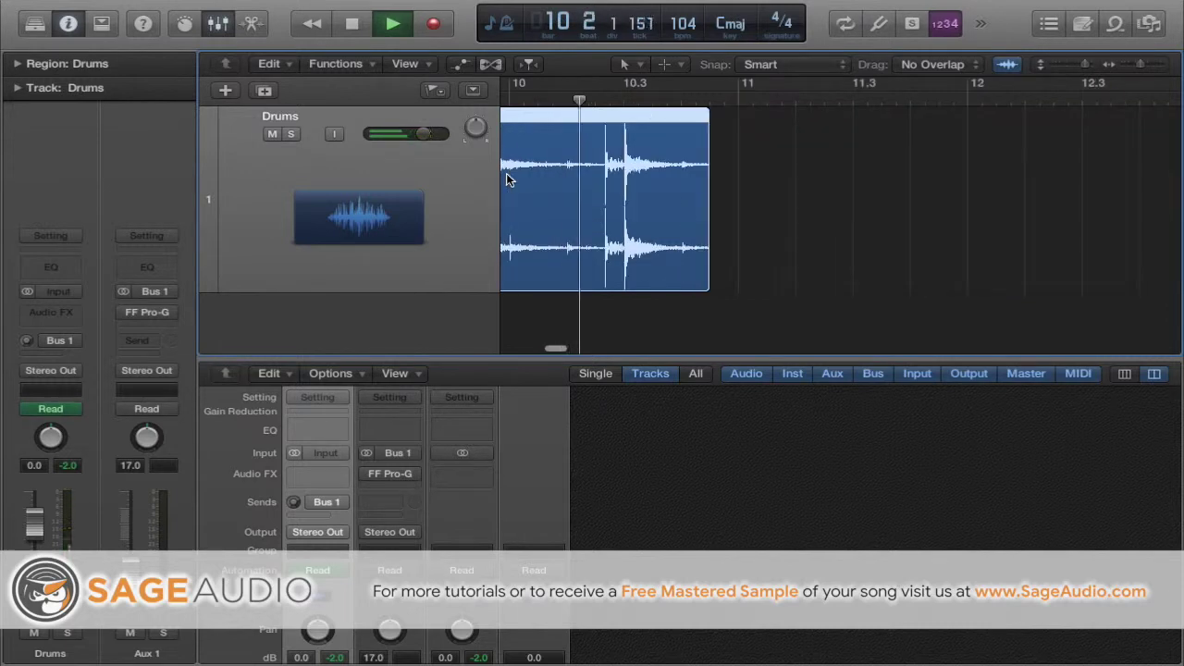
key(space)
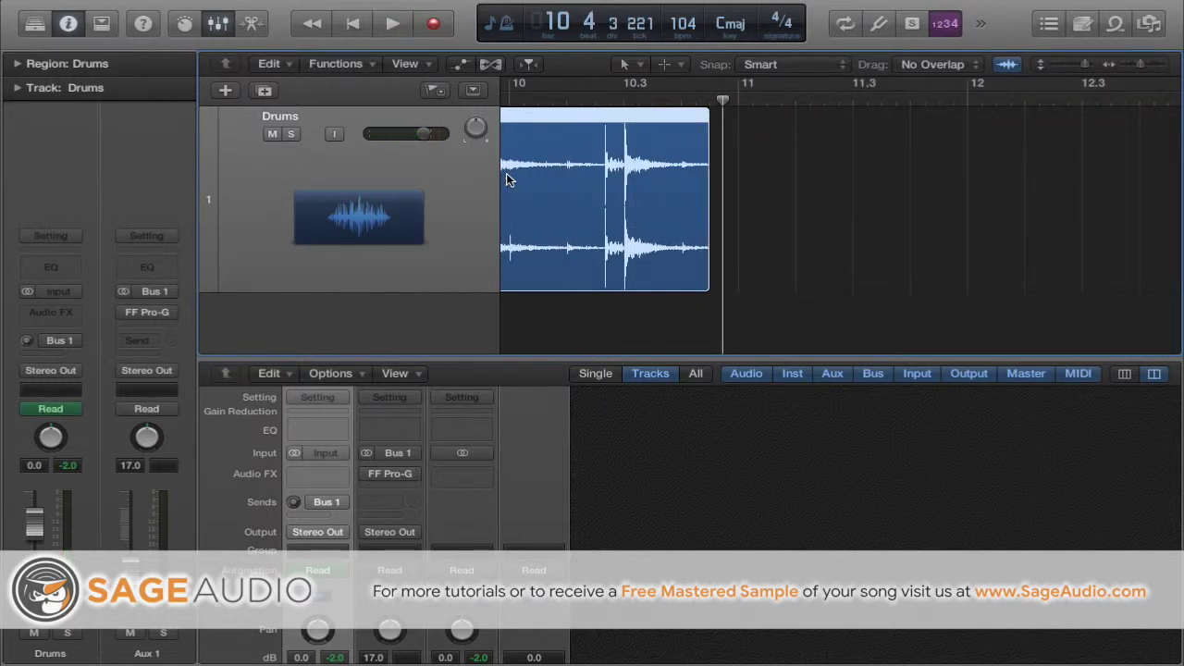
key(comma)
key(comma)
key(comma)
key(comma)
key(comma)
key(comma)
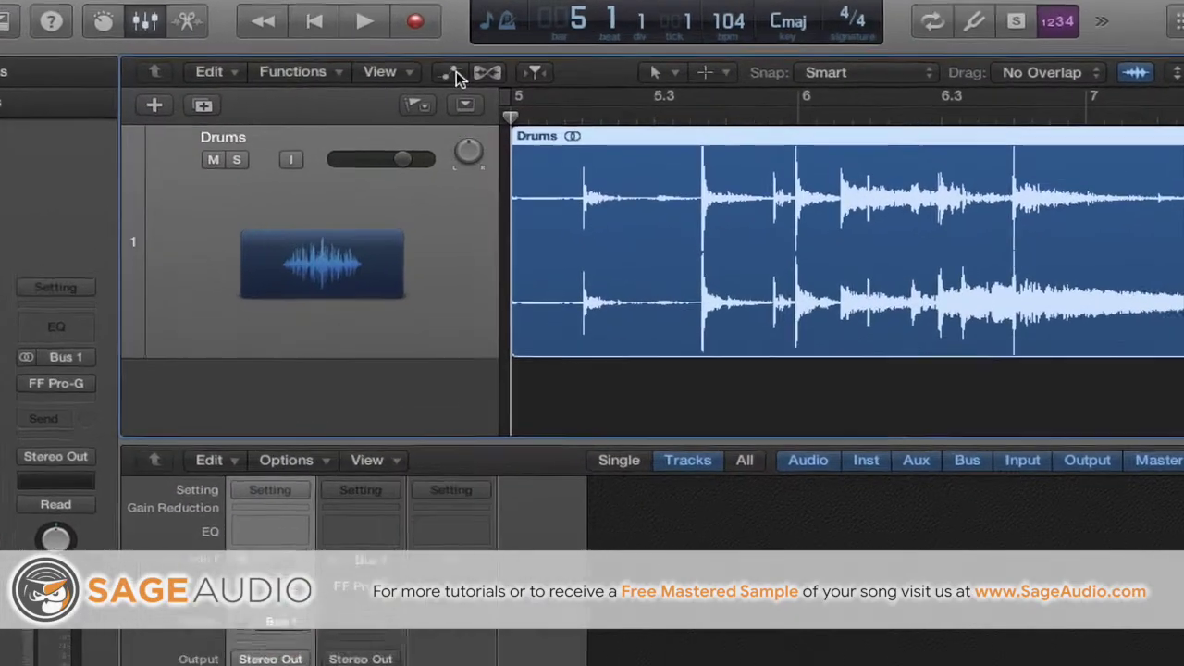
Show the Drums Volume automation lane and set its automation mode to Latch
click(461, 64)
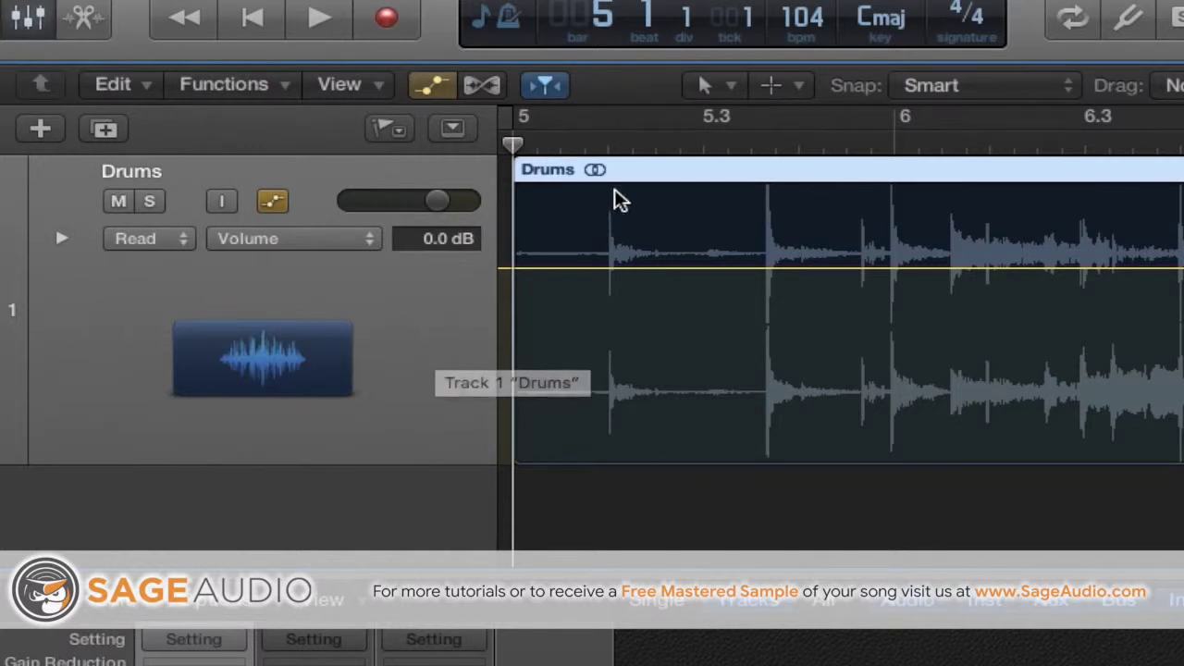
click(329, 242)
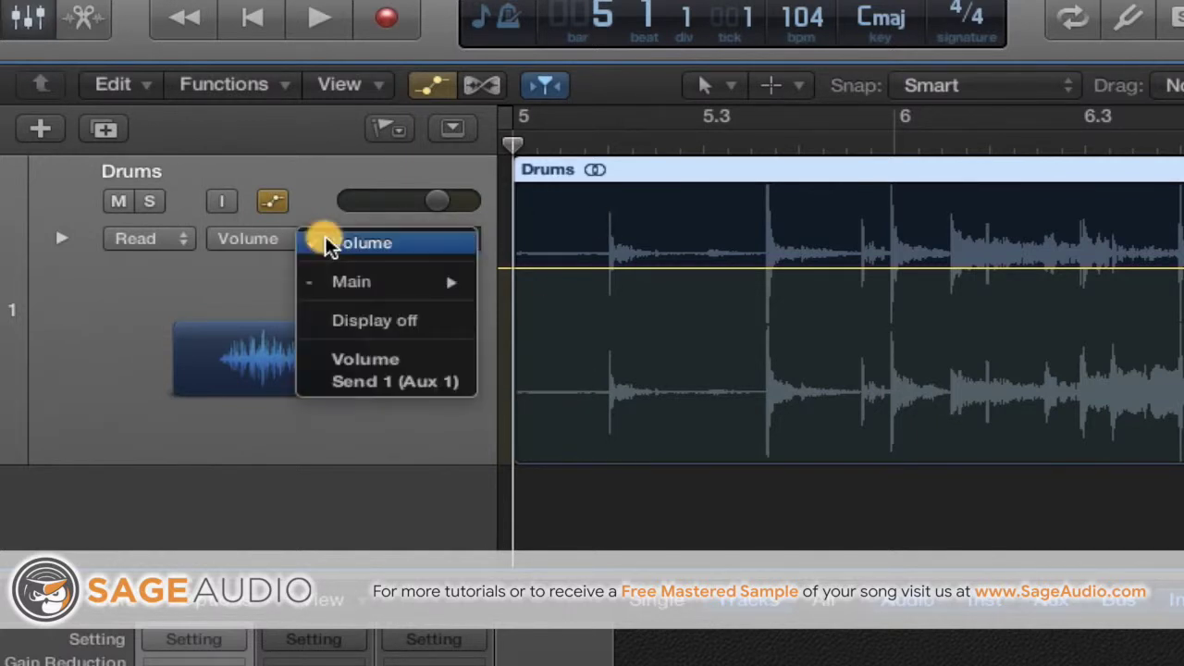
click(442, 252)
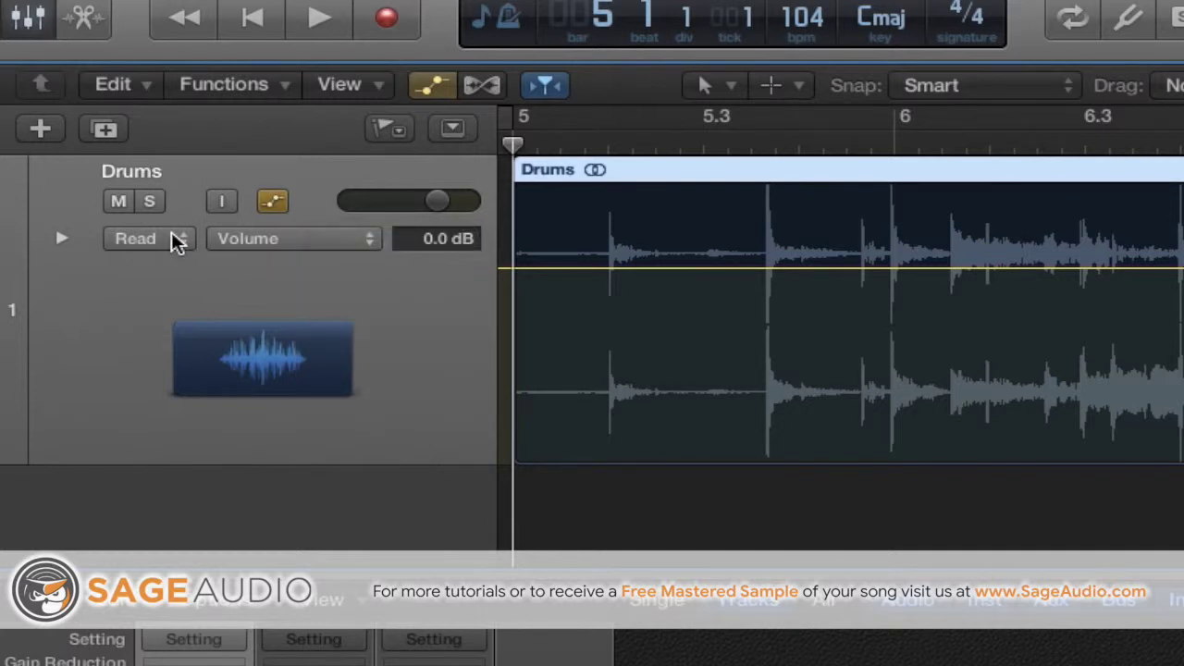
drag(176, 239, 185, 298)
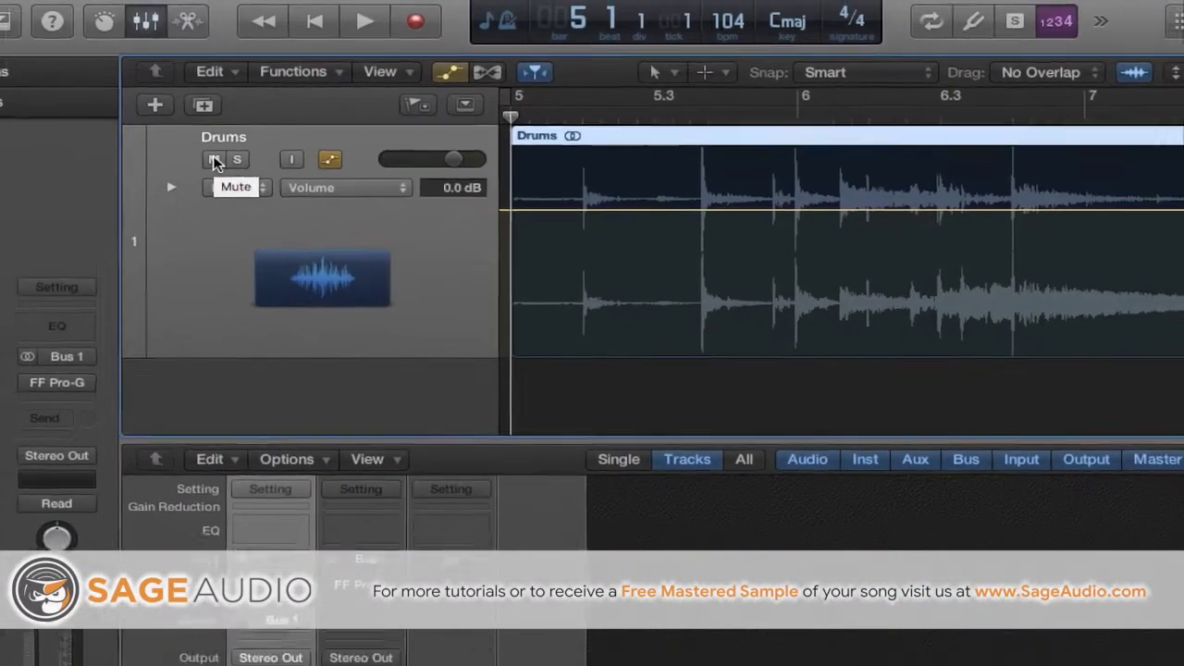
Run a Latch playback pass riding the Drums volume fader around 0.0 dB
click(121, 202)
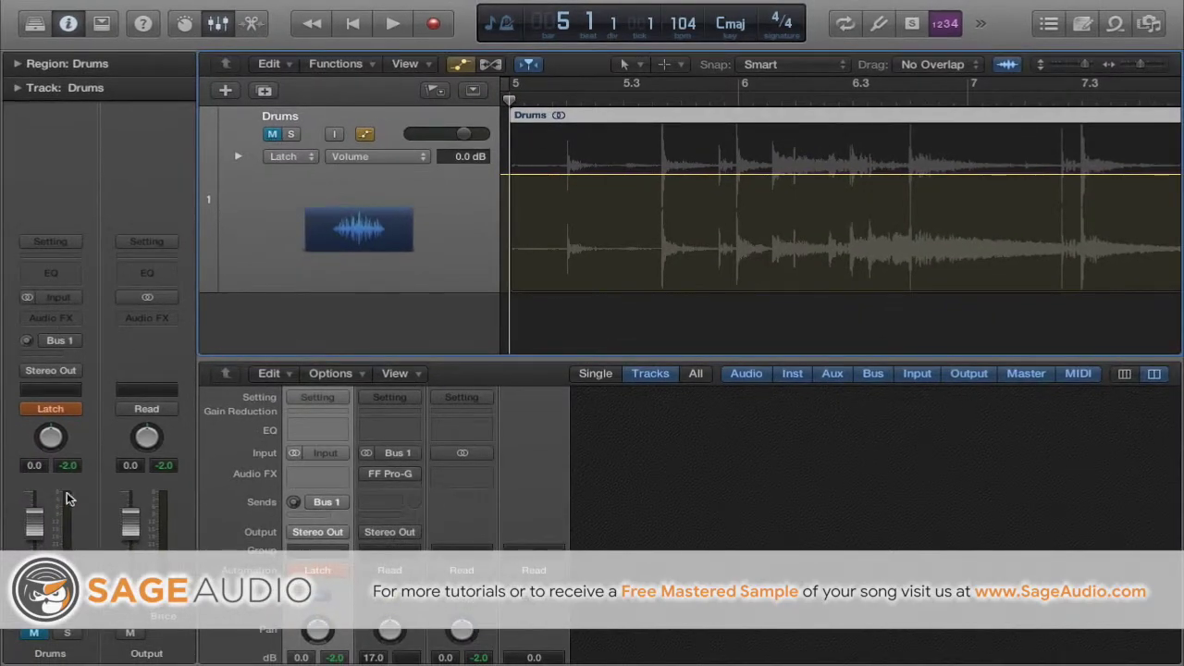
mouse_move(33, 523)
mouse_down()
mouse_move(33, 540)
mouse_move(39, 529)
mouse_up()
key(space)
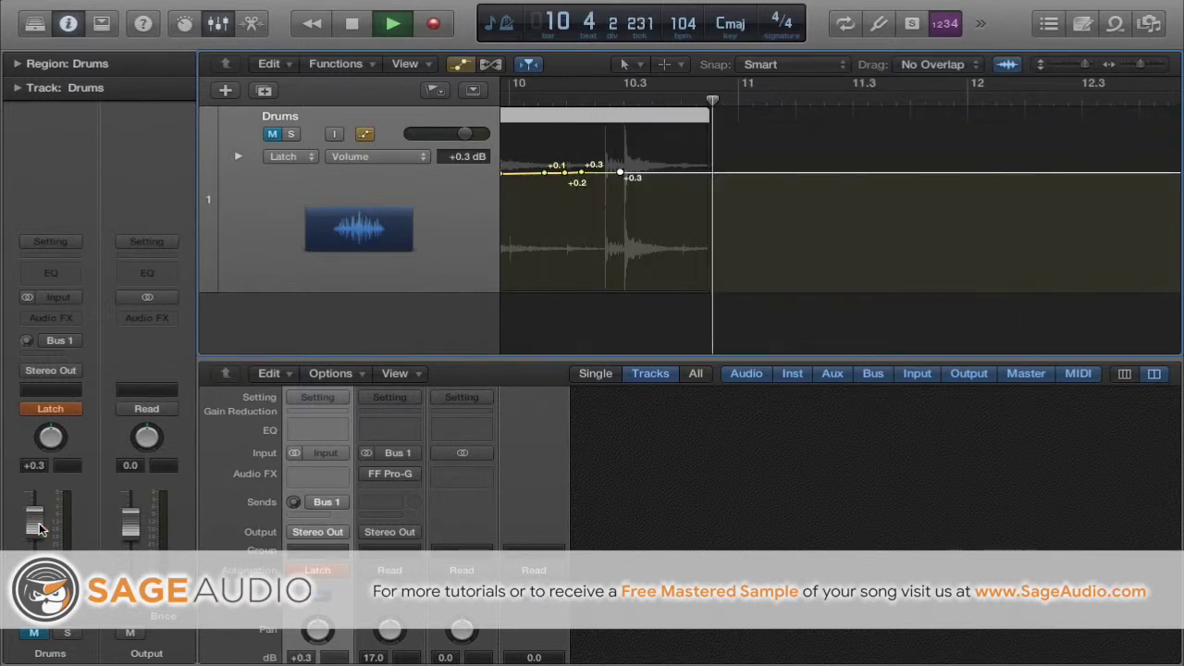
key(space)
Review the written curve and fine-tune the -0.5 dB point near bar 7.3
scroll(490, 298, left, 10)
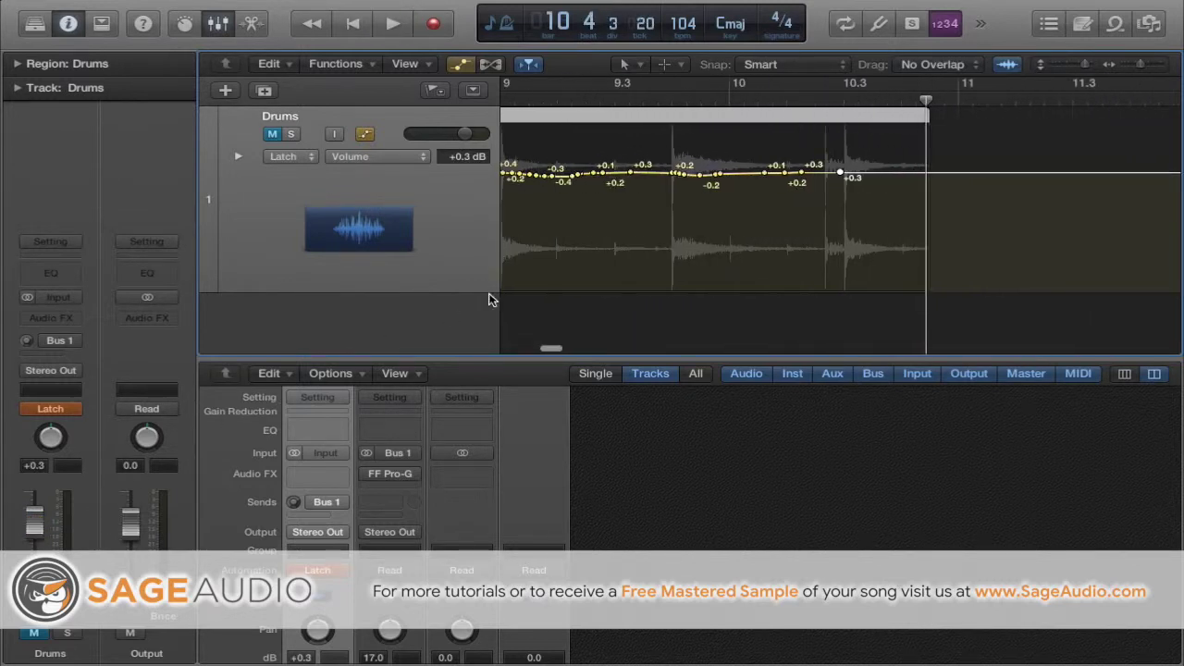
scroll(490, 299, left, 10)
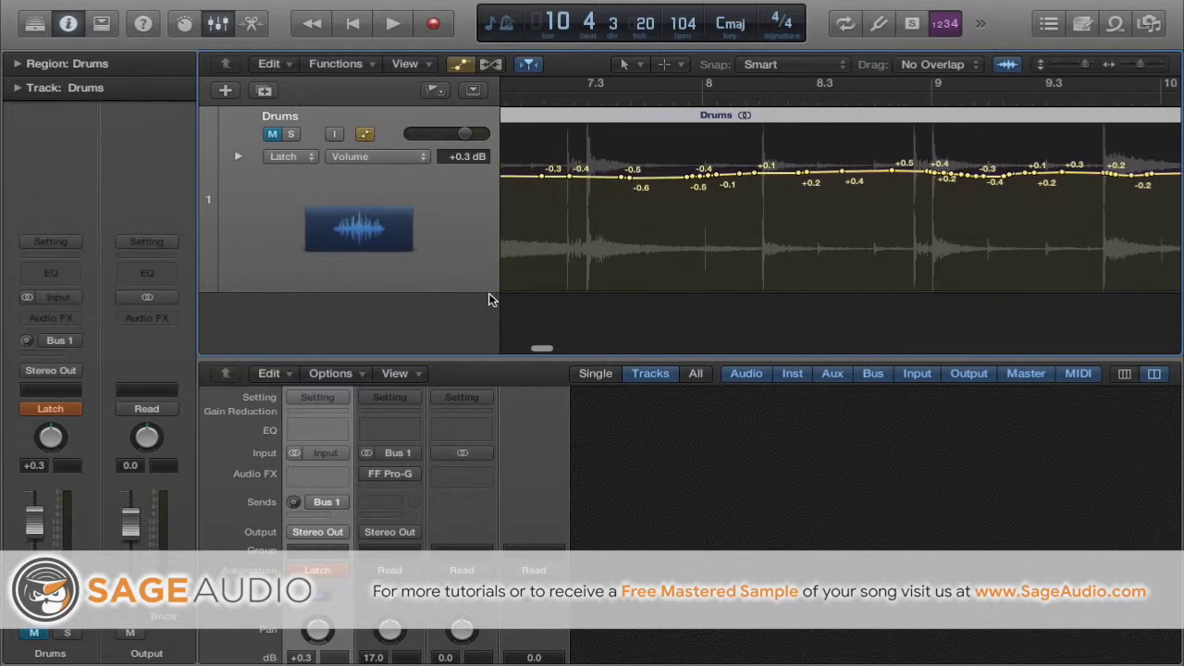
scroll(490, 299, left, 5)
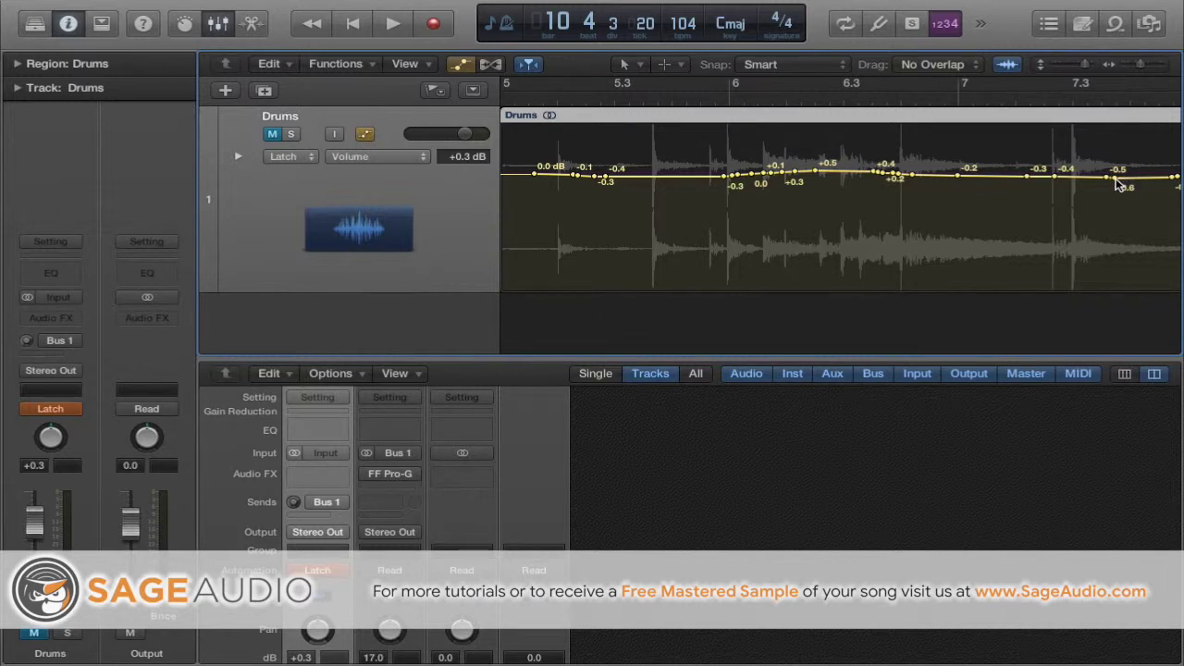
click(1116, 179)
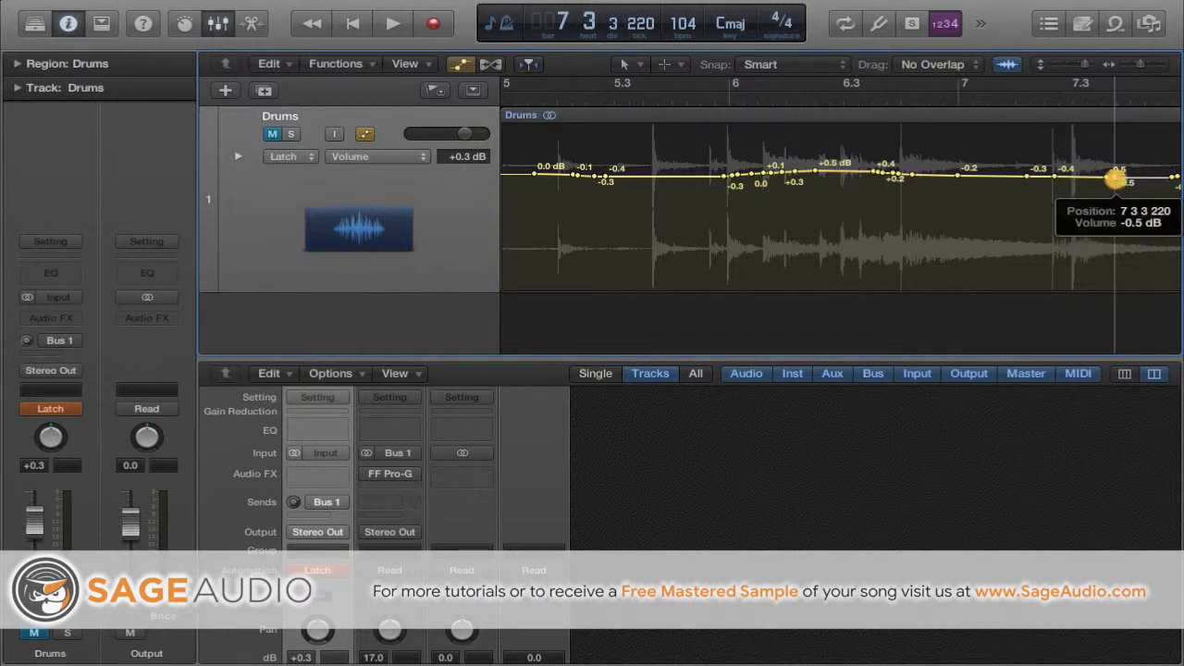
drag(1117, 178, 1119, 183)
scroll(1119, 184, right, 10)
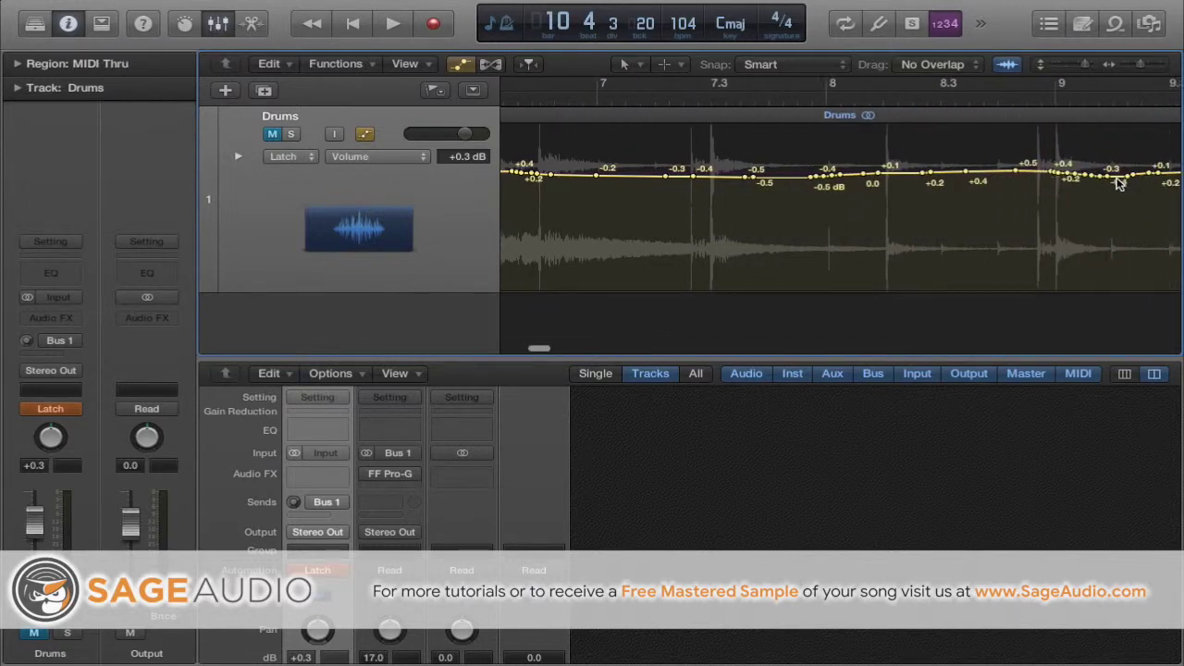
scroll(1116, 184, left, 8)
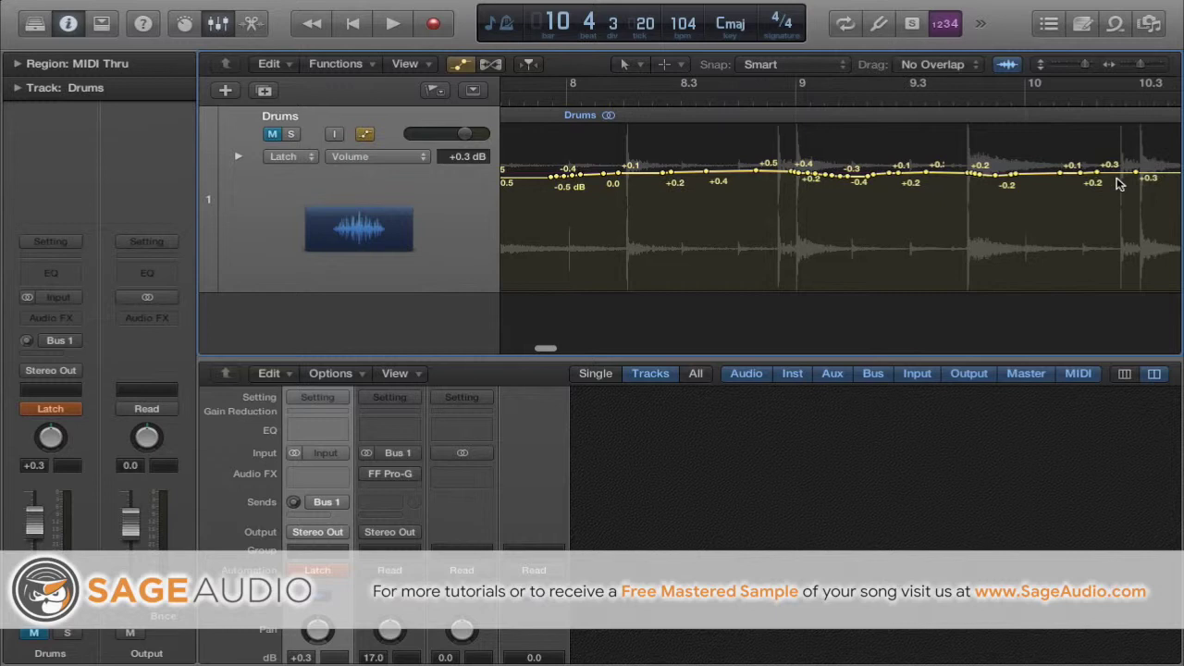
scroll(1116, 184, left, 6)
Play the Drums region from bar 5 to hear the new volume automation
click(702, 102)
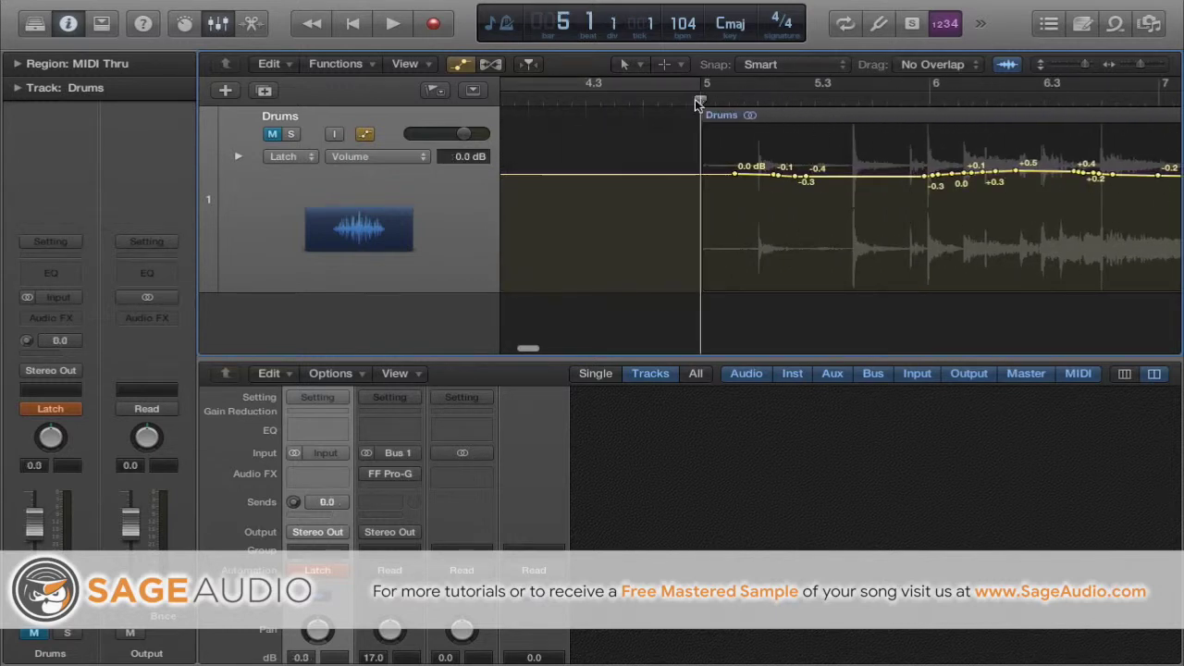
click(273, 137)
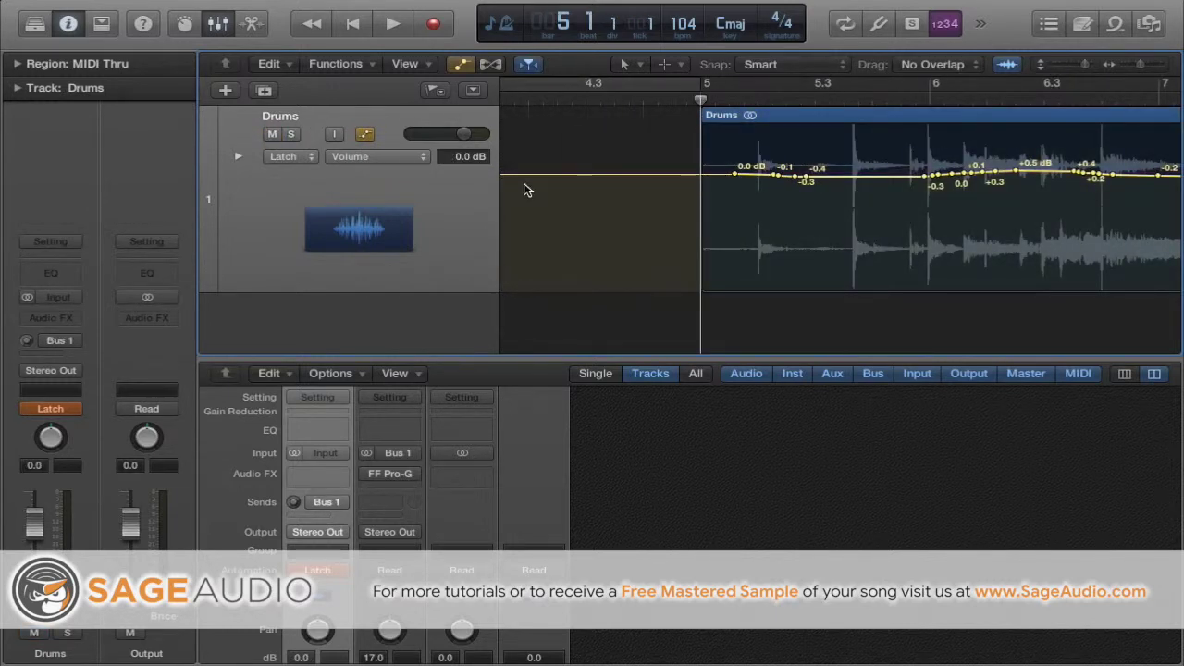
scroll(524, 189, right, 2)
key(space)
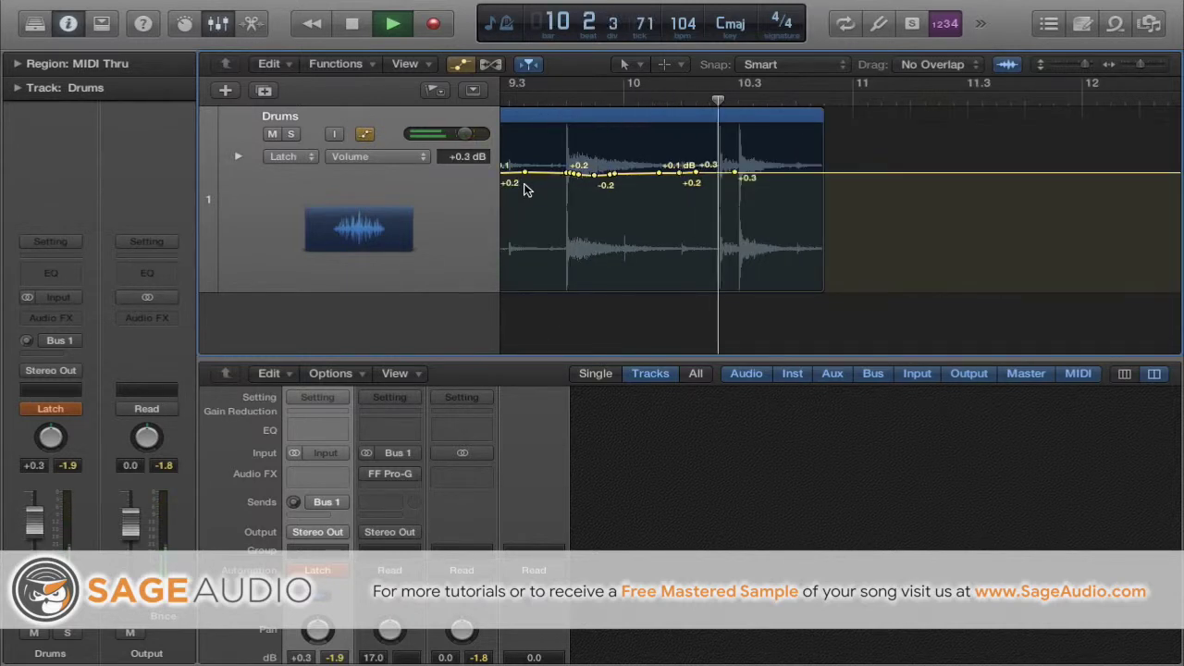
key(space)
Return the playhead to bar 5 and mute the Drums track
scroll(523, 189, left, 10)
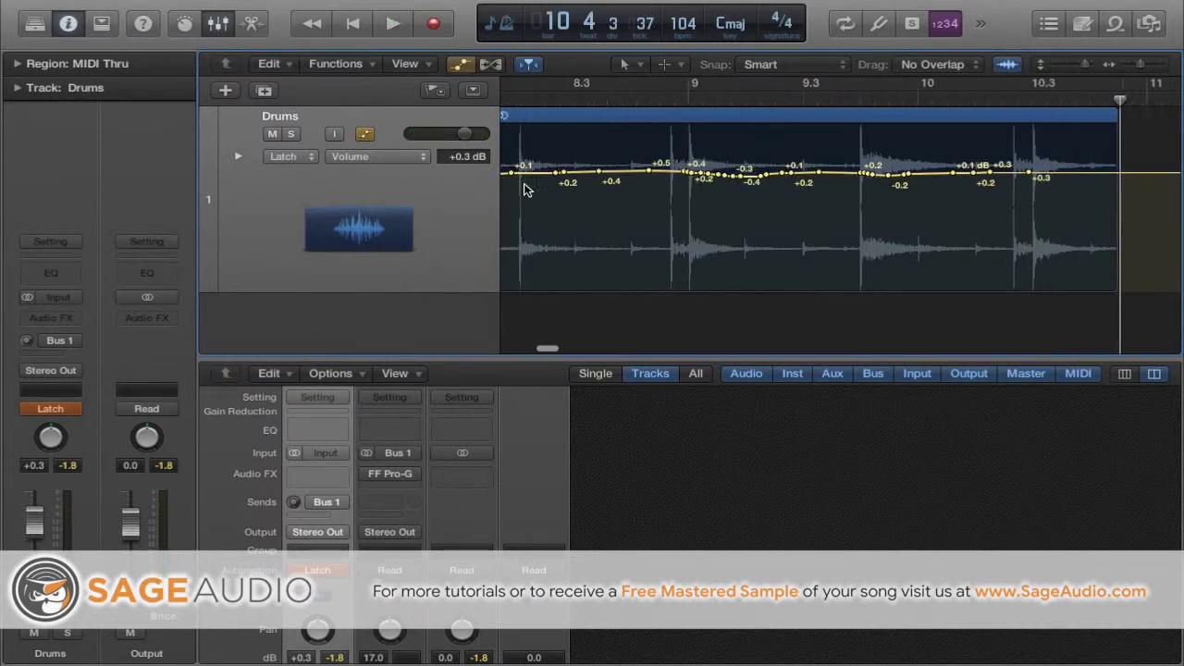
scroll(525, 189, left, 4)
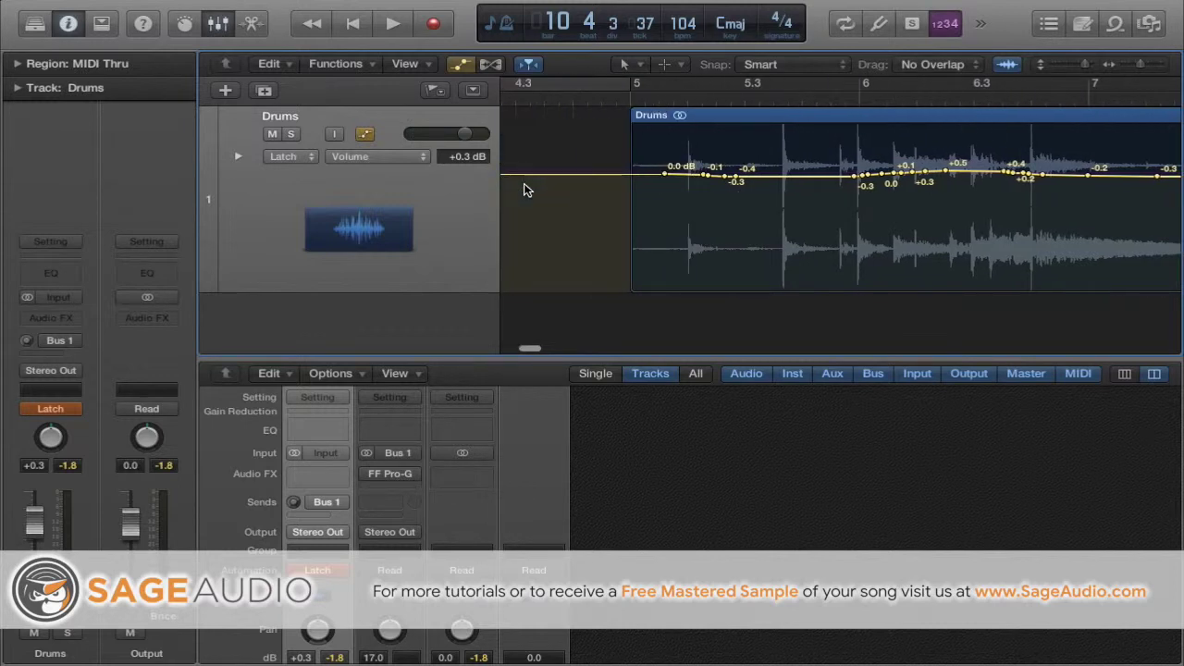
click(633, 102)
click(271, 134)
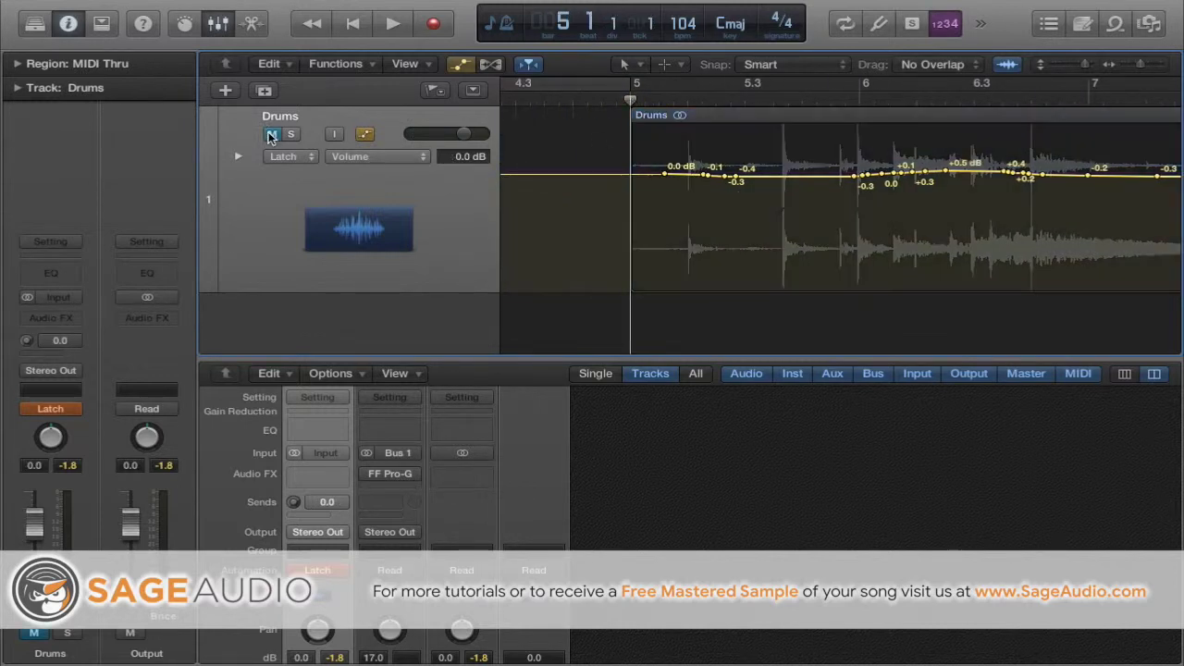
Switch on the Drums track's send to Bus 1 in the mixer
scroll(291, 450, down, 1)
scroll(292, 451, down, 1)
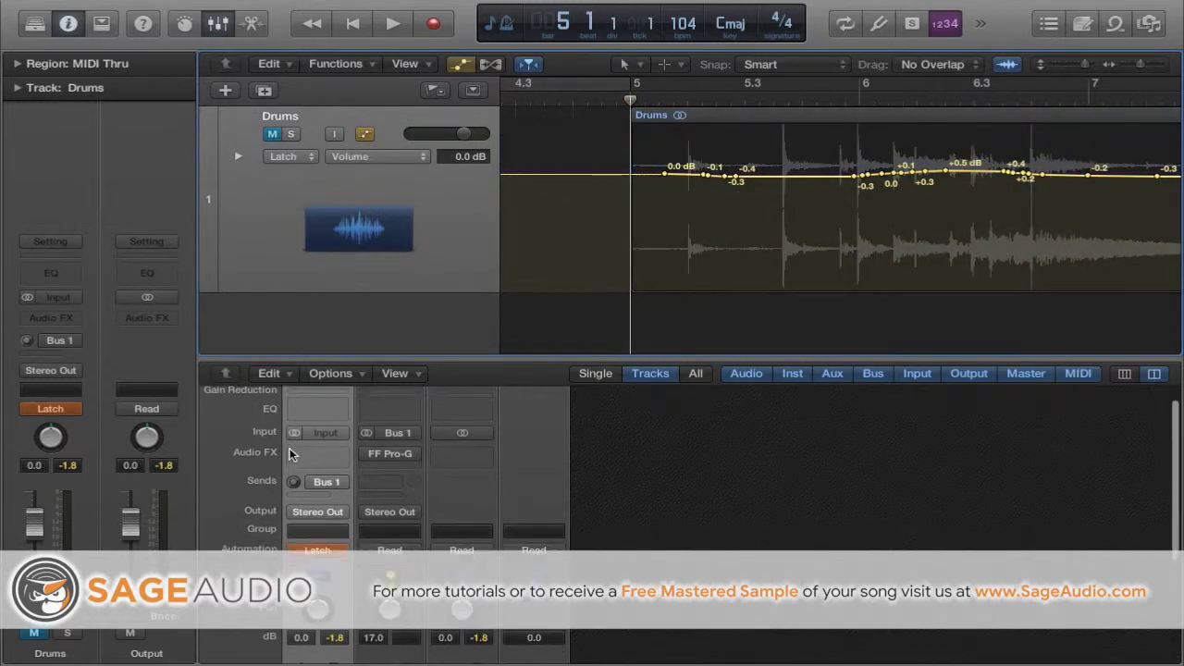
click(315, 482)
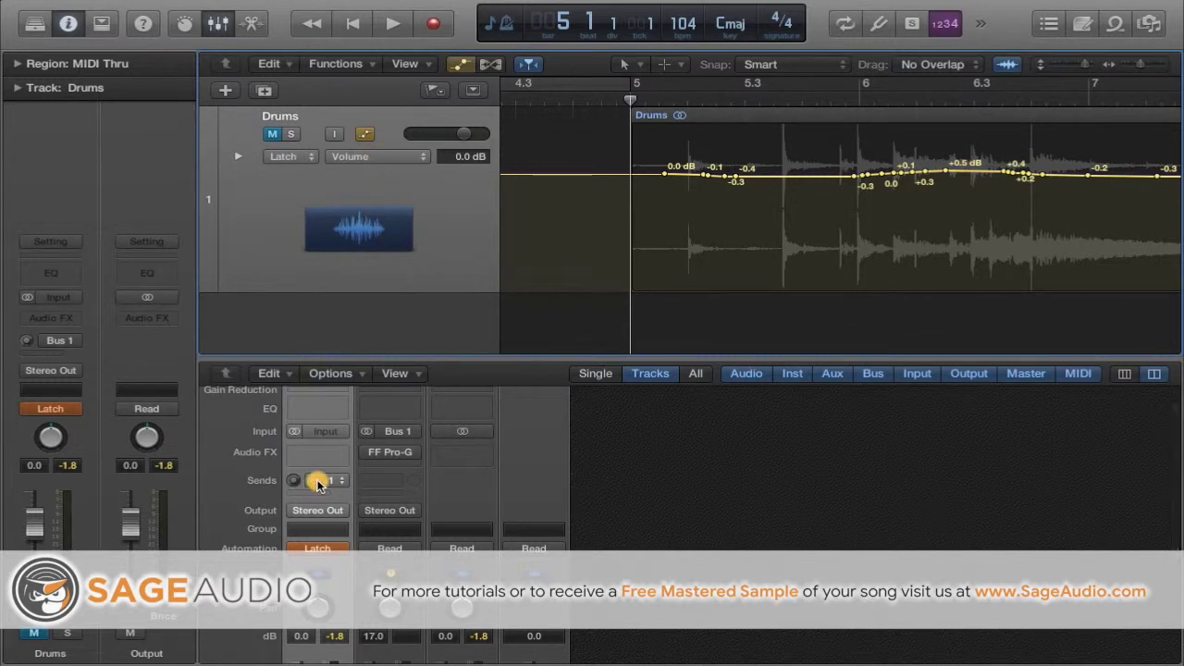
Open the FF Pro-G expander on Aux 1 and move its window aside
mouse_move(390, 458)
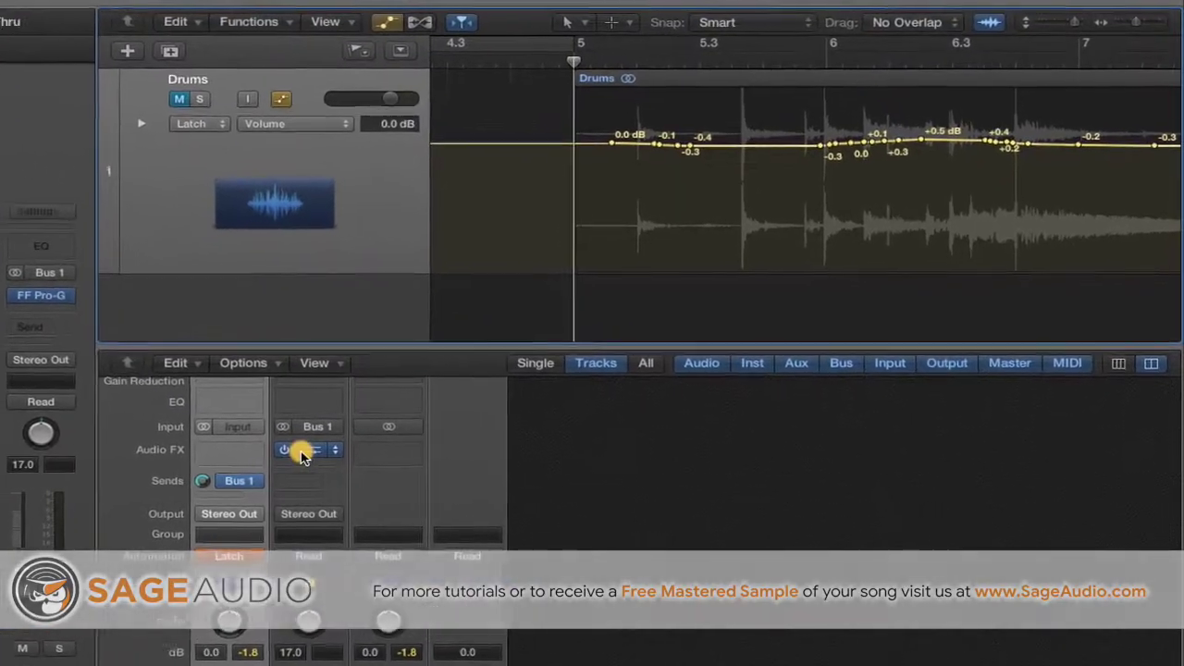
click(374, 452)
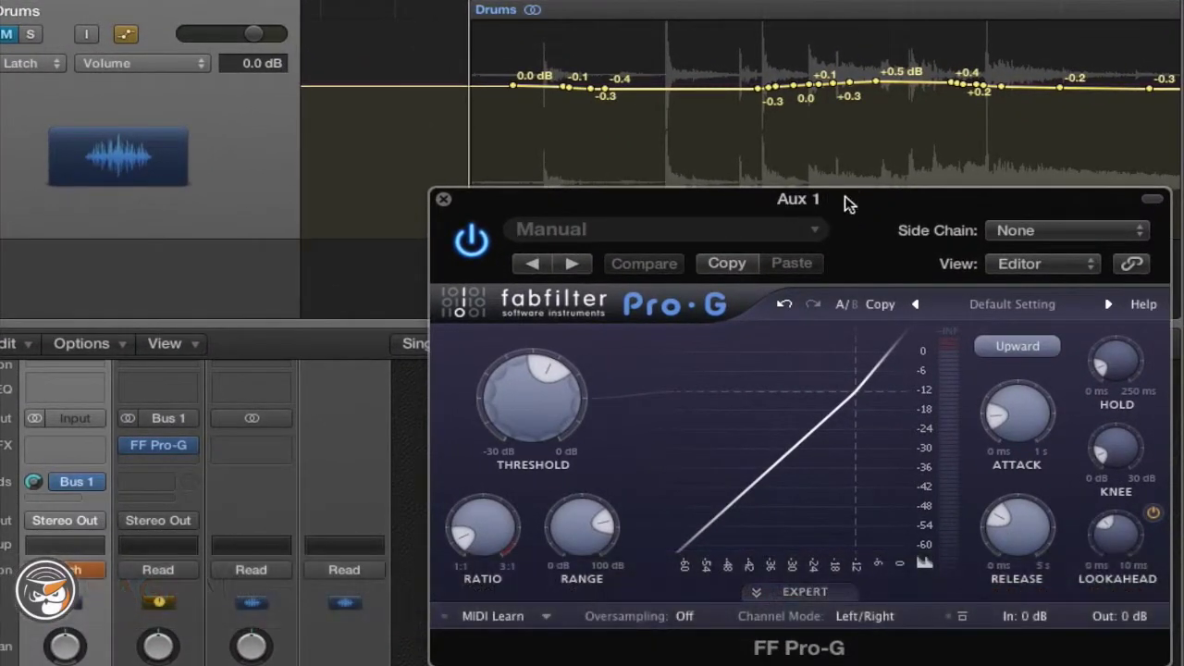
mouse_move(856, 206)
mouse_down()
mouse_move(867, 231)
mouse_move(853, 230)
mouse_up()
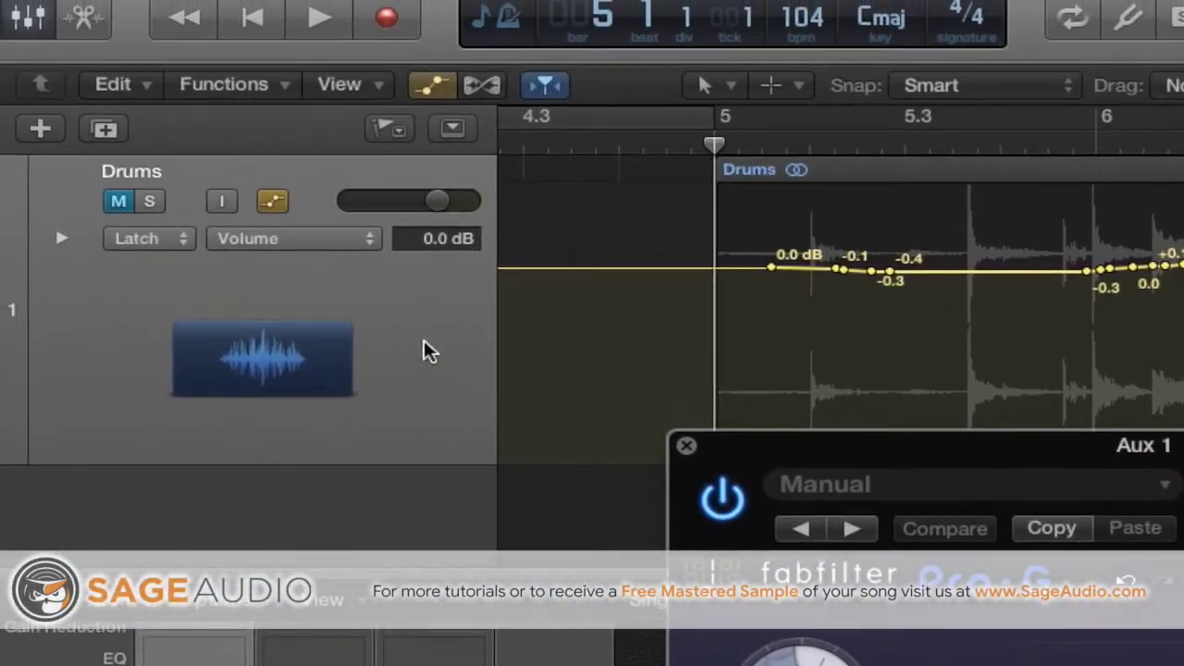
Change the Drums automation lane from Volume to Main > Send 1 (Aux 1)
click(333, 243)
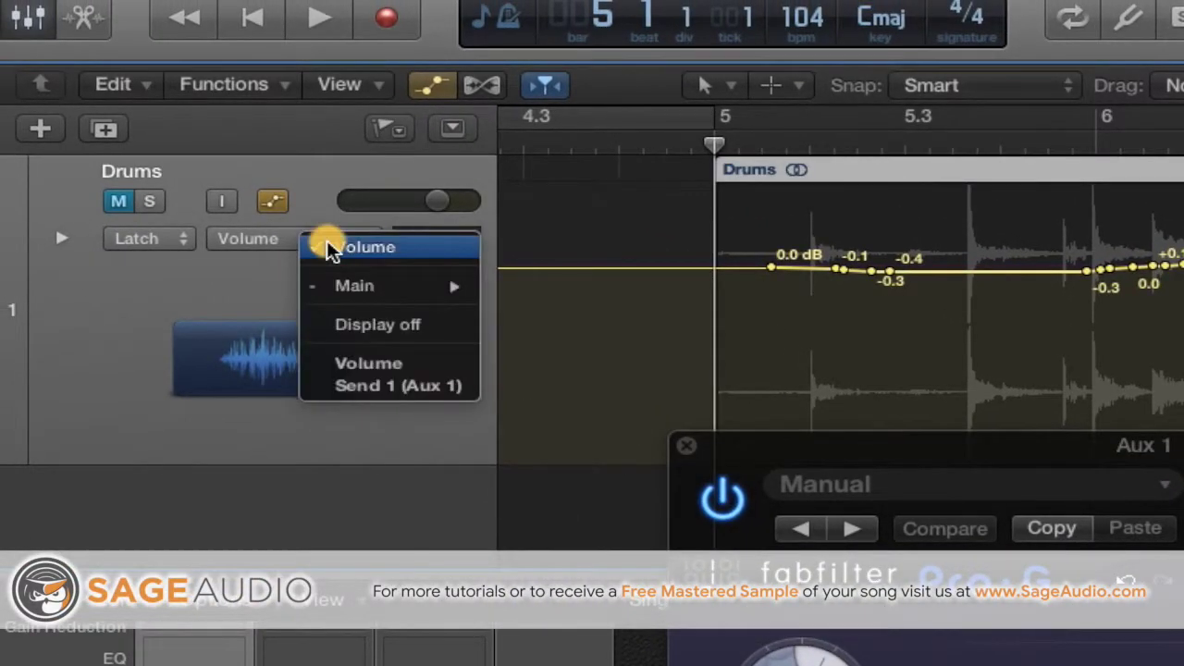
mouse_move(393, 296)
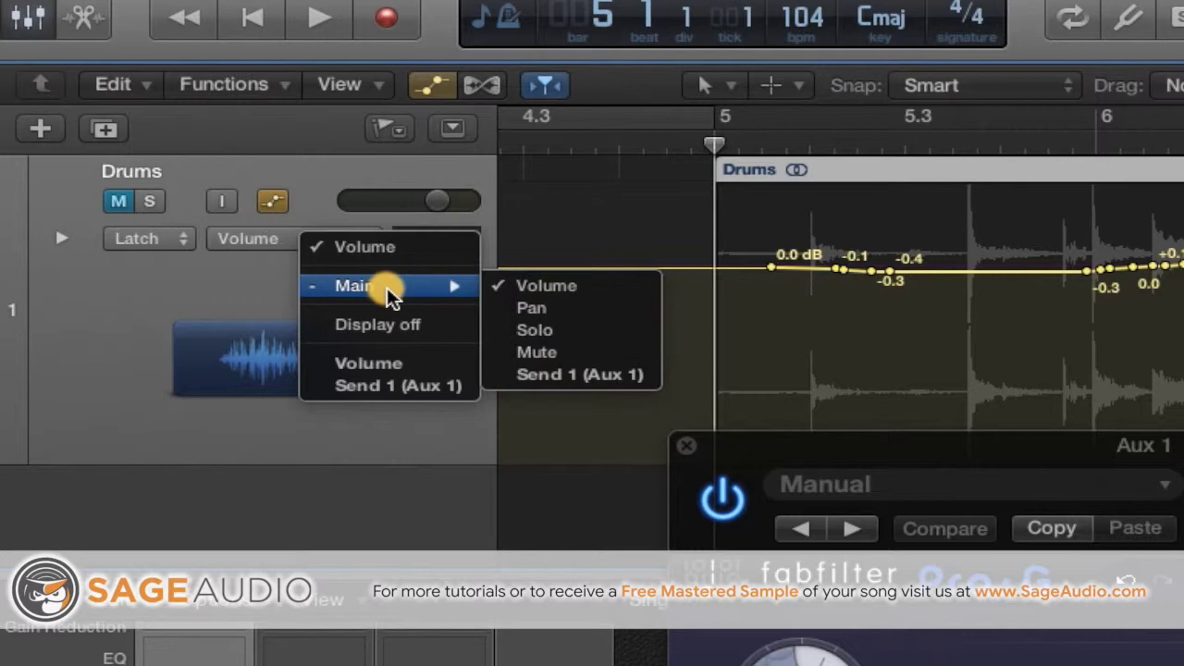
click(627, 375)
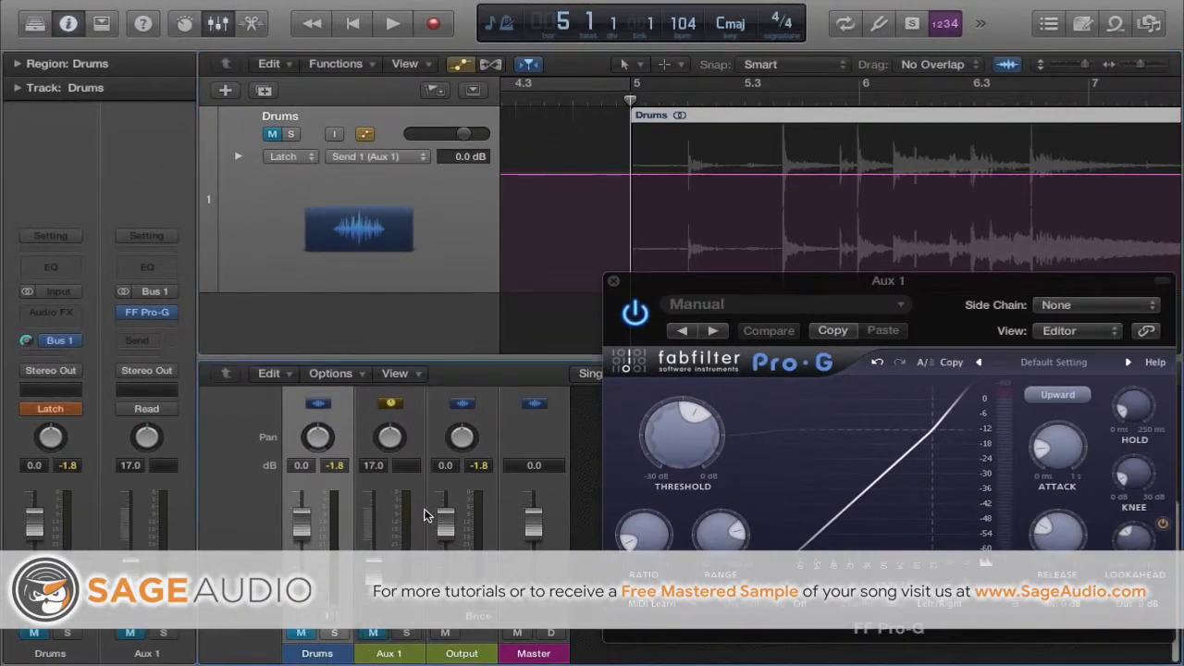
Play back and ride the Bus 1 send knob with small ±0.5 dB moves
scroll(425, 530, up, 5)
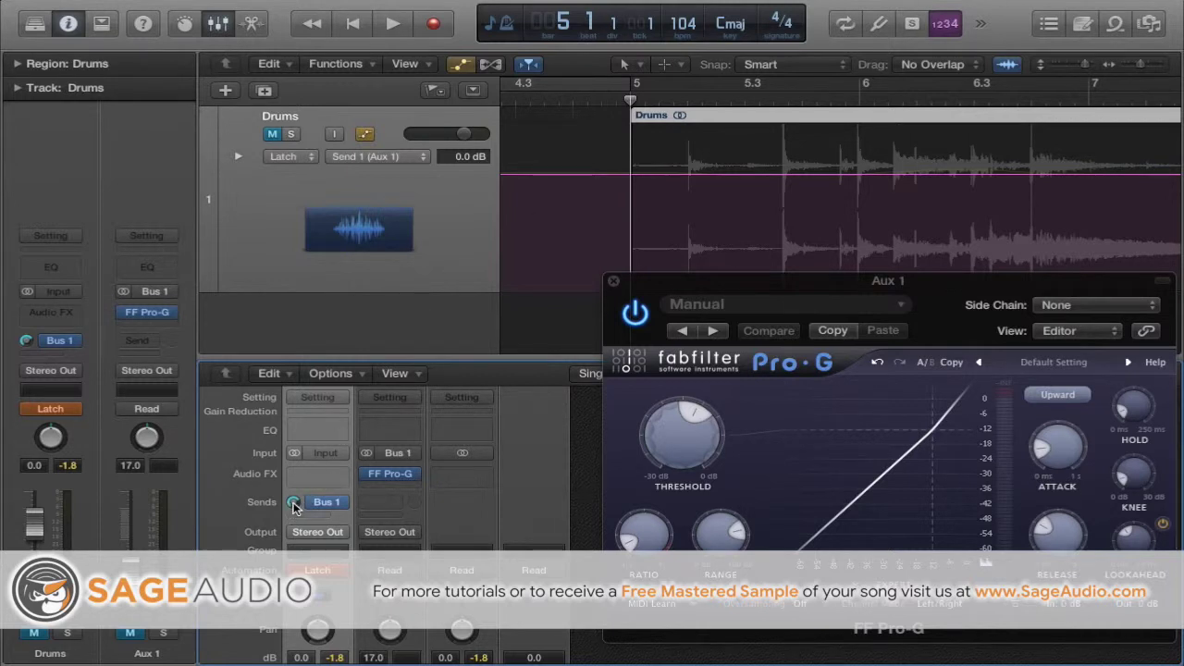
key(space)
drag(293, 505, 296, 503)
Stop the send automation pass, return to bar 5, and unmute the Drums track
key(space)
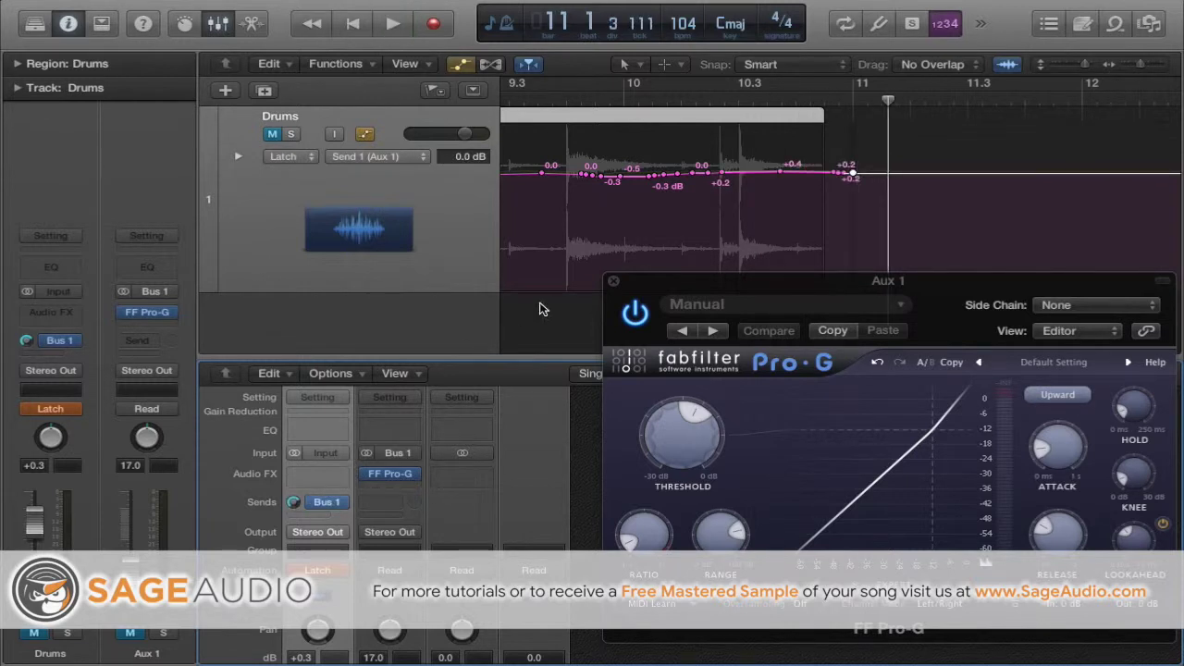
scroll(546, 257, left, 10)
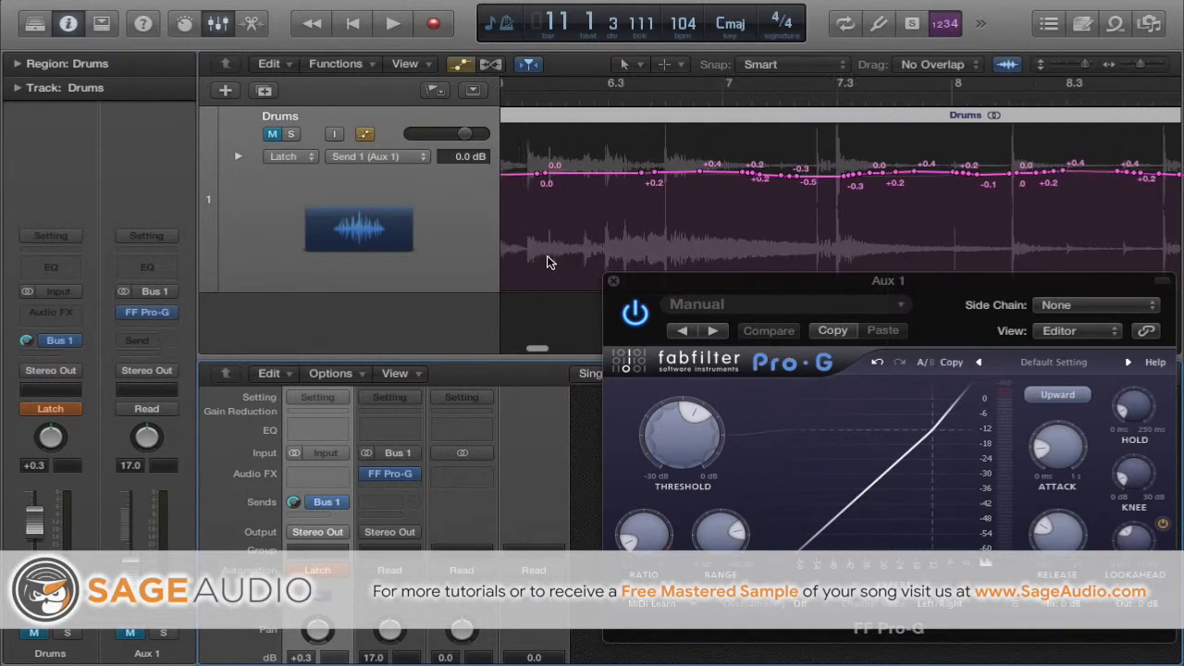
scroll(546, 255, left, 5)
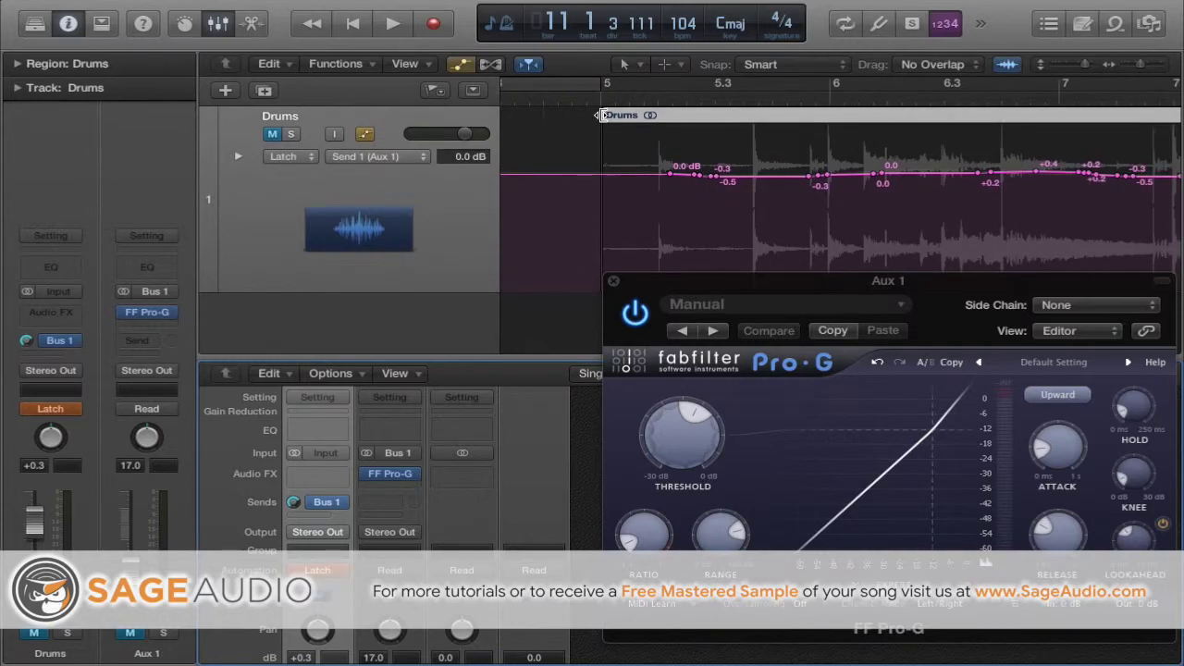
click(600, 101)
click(273, 135)
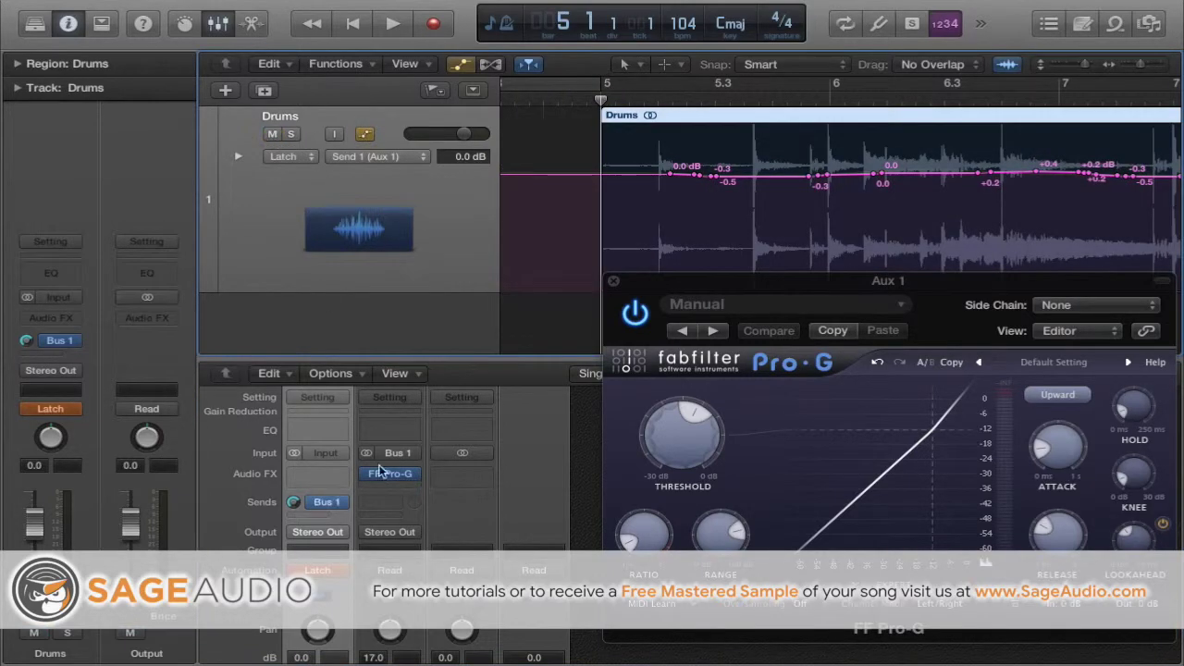
Check the Drums Bus 1 send routing and keep it pre-fader
scroll(404, 572, down, 5)
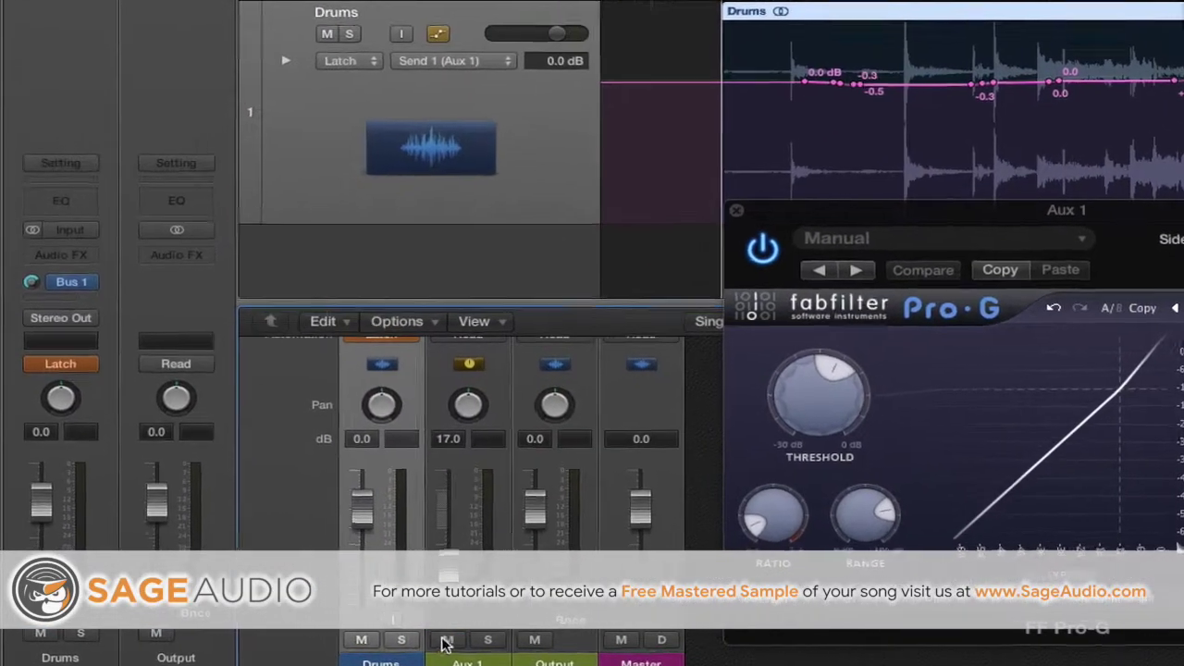
scroll(596, 411, up, 5)
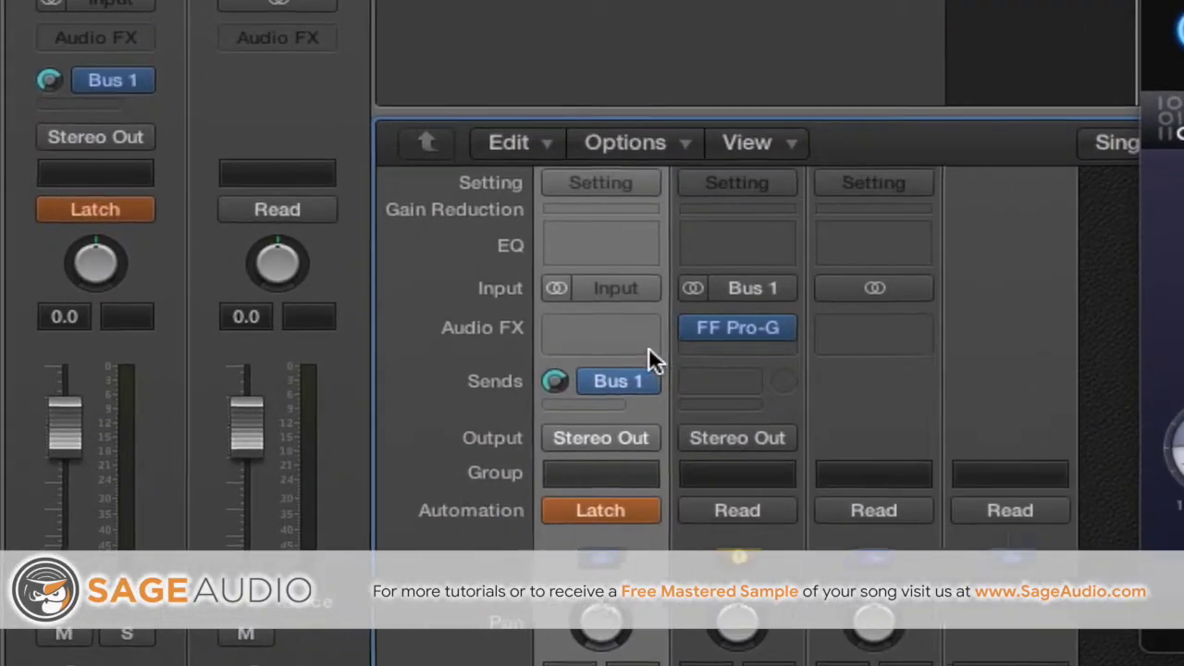
click(433, 455)
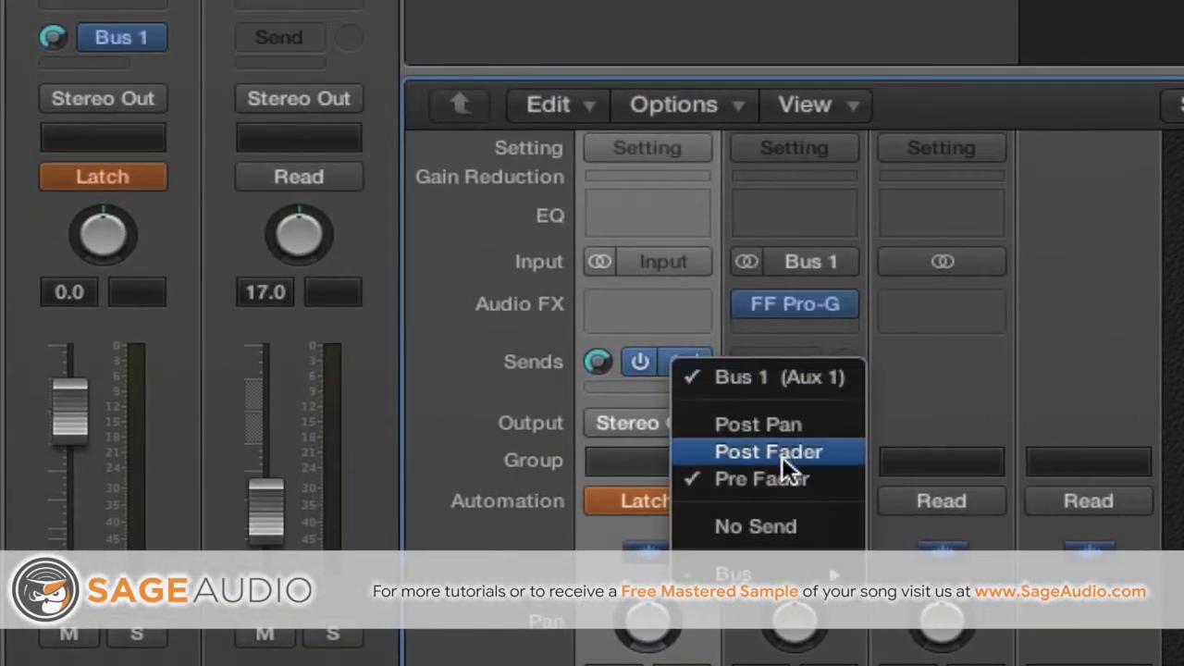
click(787, 479)
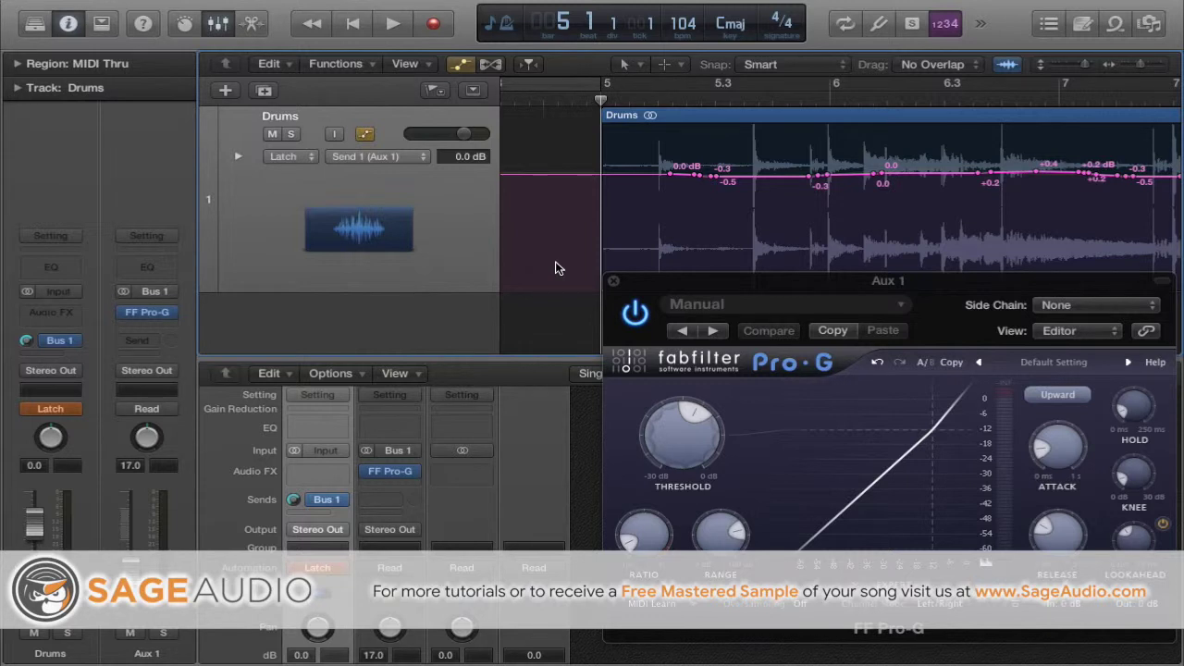
Nudge the Pro-G window lower and play the drums through Aux 1 to bar 10
drag(675, 286, 675, 298)
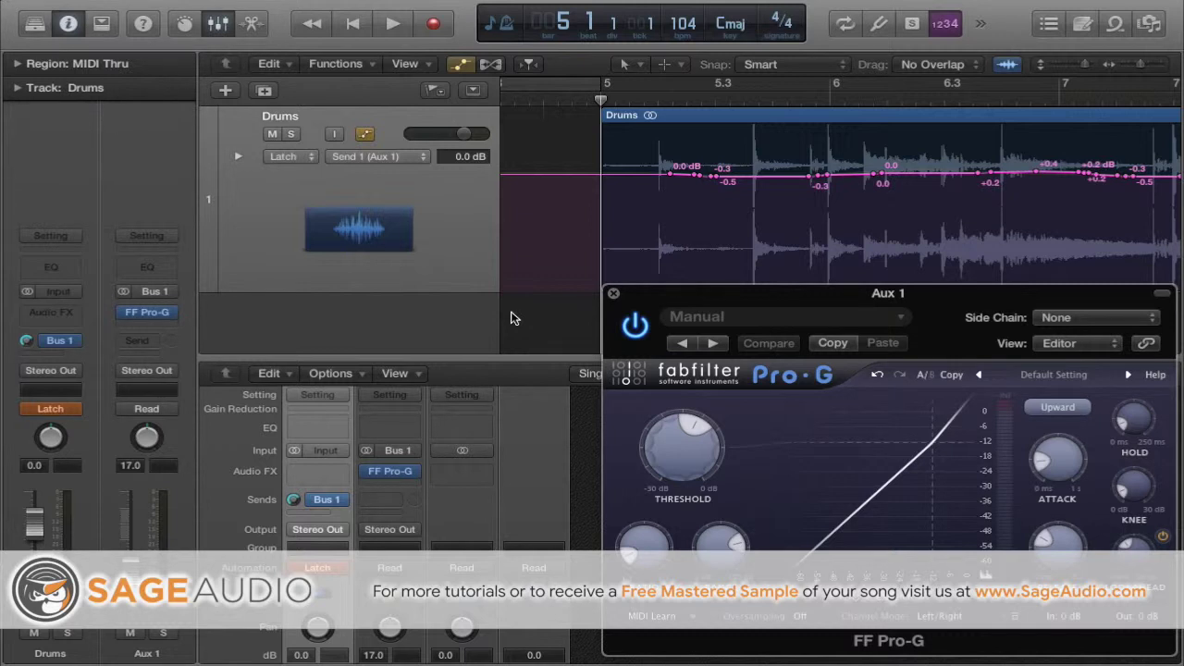
key(space)
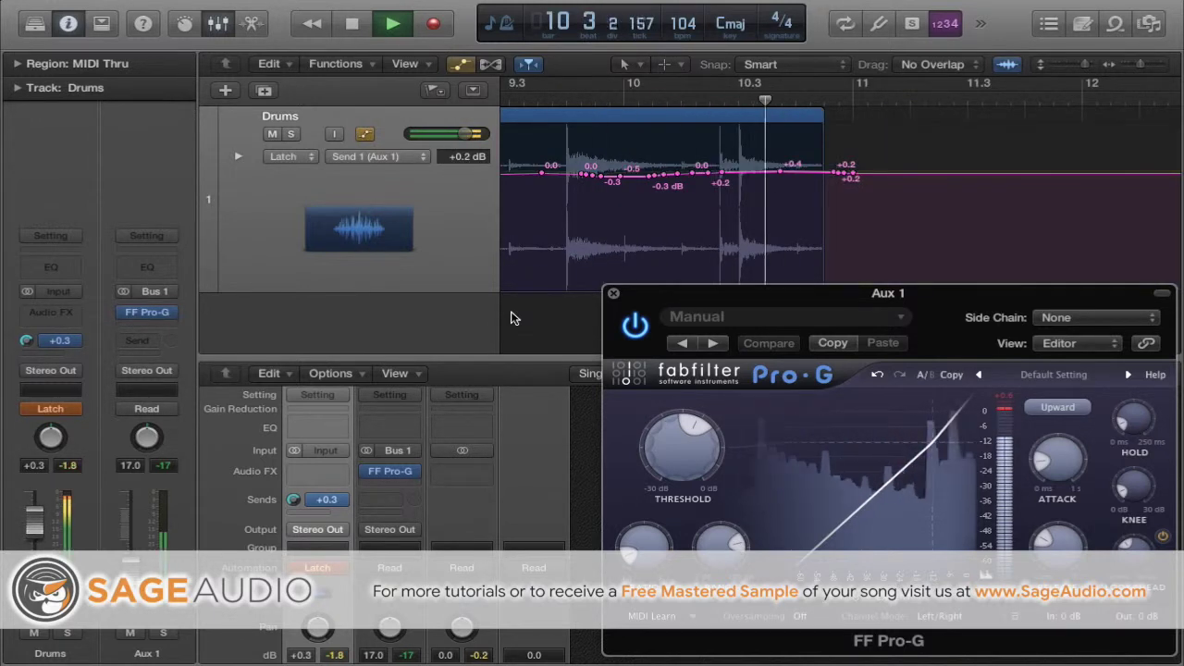
key(space)
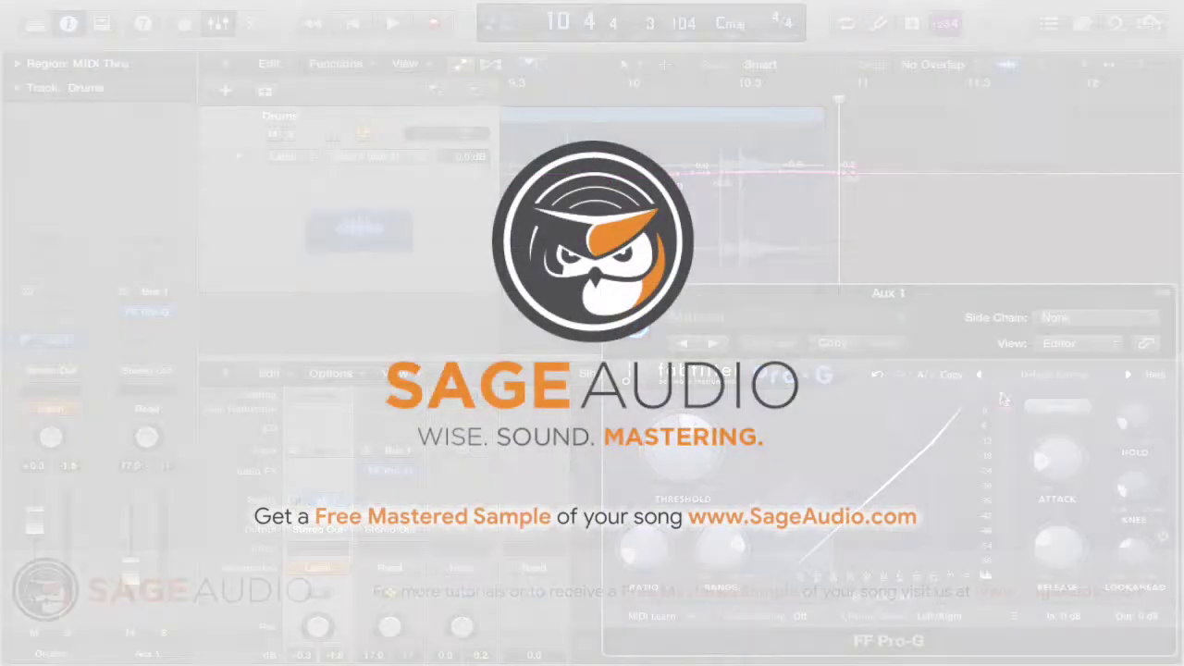